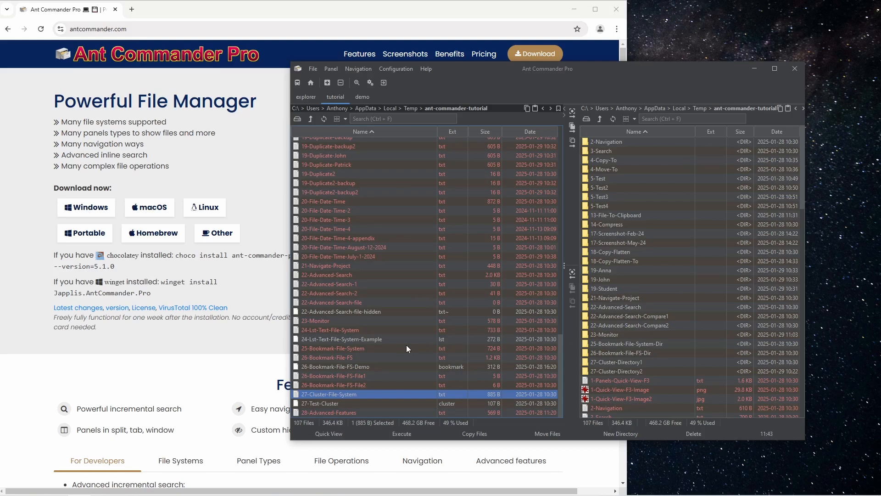
- Select the 27-Test-Cluster file in the ant-commander-tutorial folder
{"action": "left_click", "coordinate": [375, 403]}
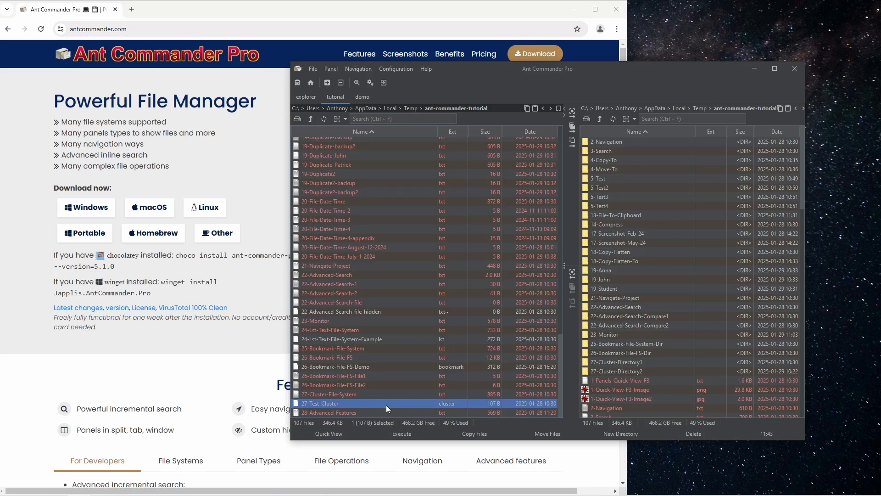
{"action": "left_click", "coordinate": [426, 69]}
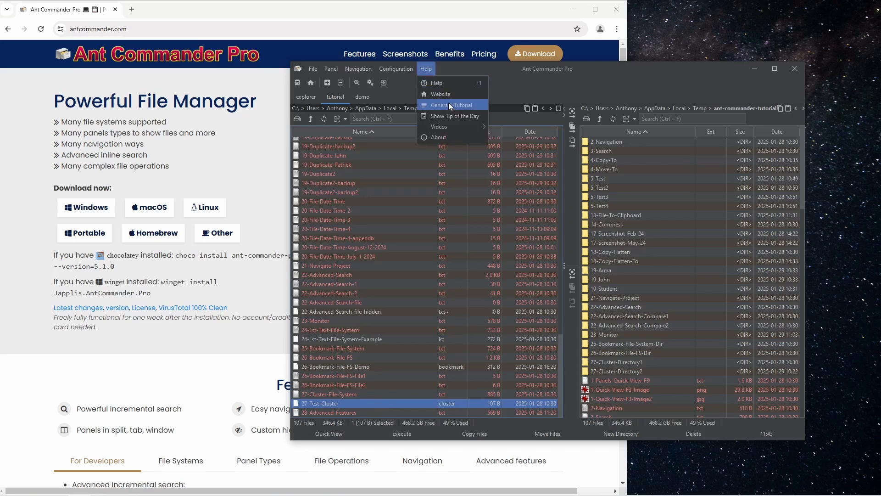
{"action": "left_click", "coordinate": [381, 403]}
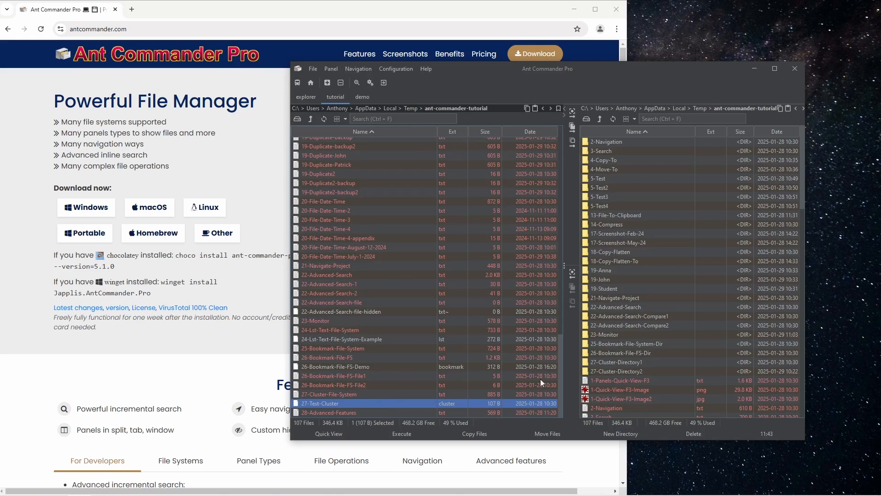
- Look inside 27-Cluster-Directory1 and 27-Cluster-Directory2 in the other panel, returning to the parent folder after each
{"action": "left_click", "coordinate": [639, 362]}
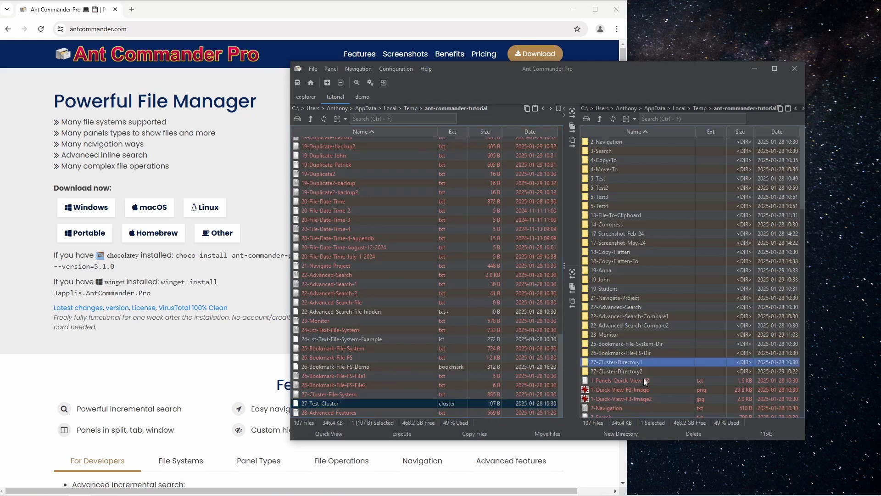
{"action": "double_click", "coordinate": [638, 363]}
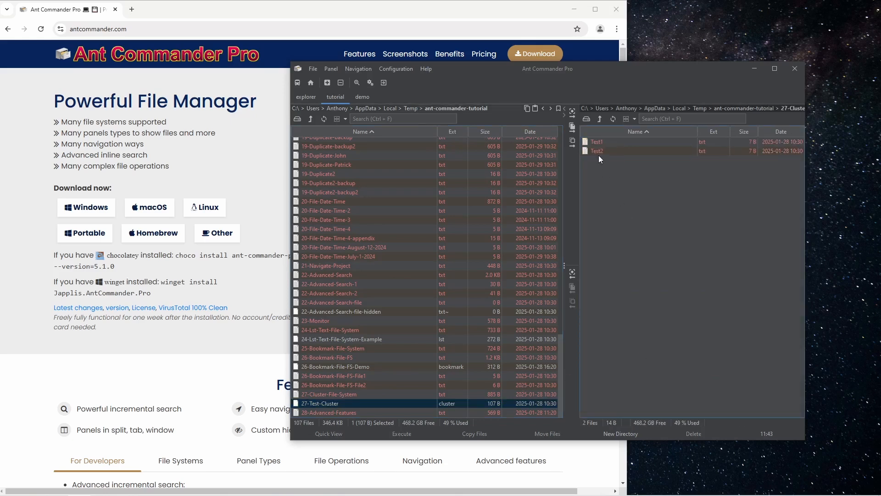
{"action": "left_click", "coordinate": [597, 118]}
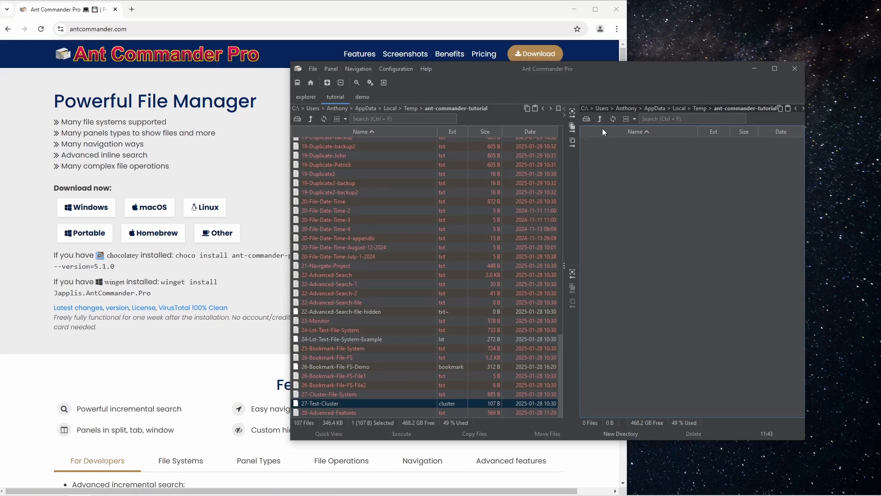
{"action": "double_click", "coordinate": [644, 371]}
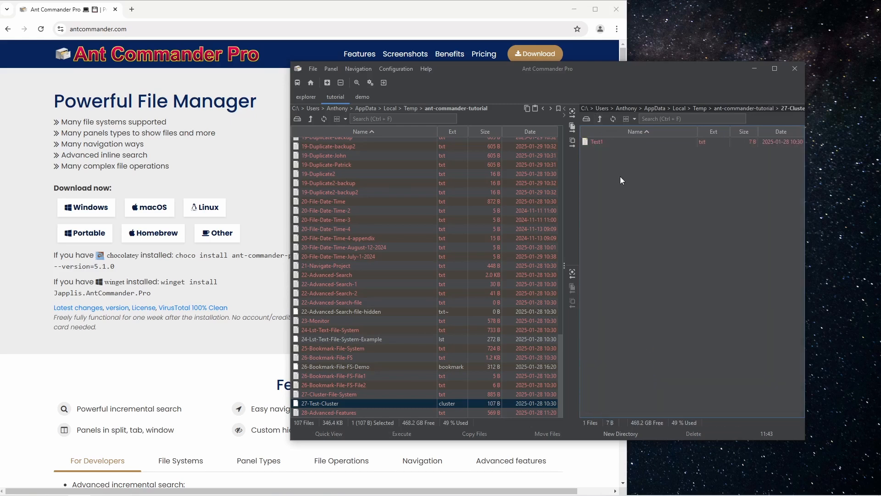
{"action": "left_click", "coordinate": [599, 119]}
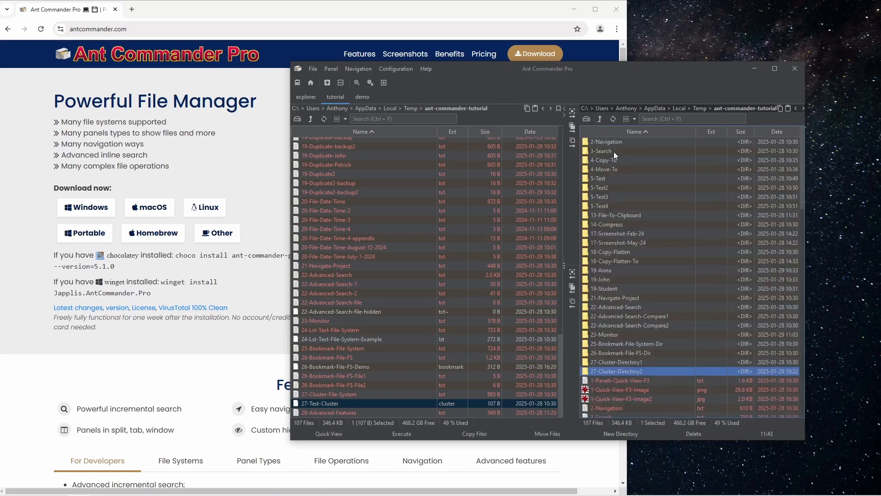
- View the directory paths in 27-Test-Cluster.cluster with Text Editor Pro in a new window, and close the editor
{"action": "left_click", "coordinate": [362, 404]}
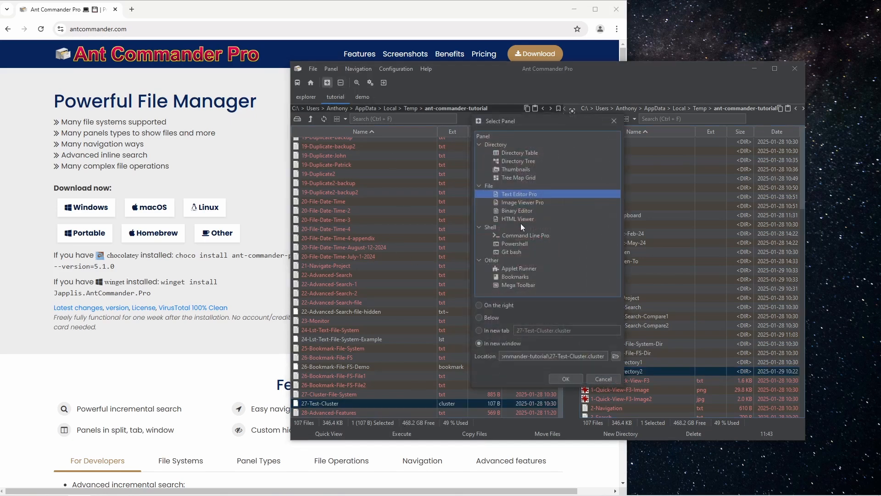
{"action": "left_click", "coordinate": [570, 377]}
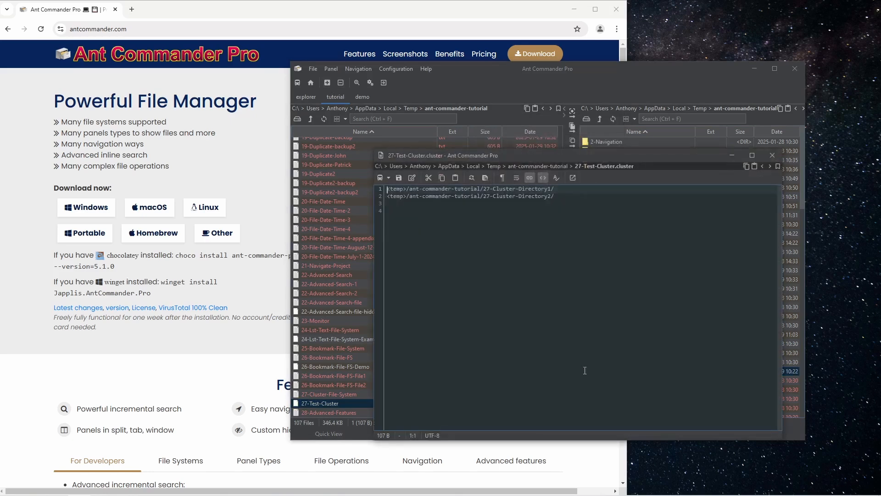
{"action": "left_click", "coordinate": [573, 196]}
{"action": "left_click", "coordinate": [772, 157]}
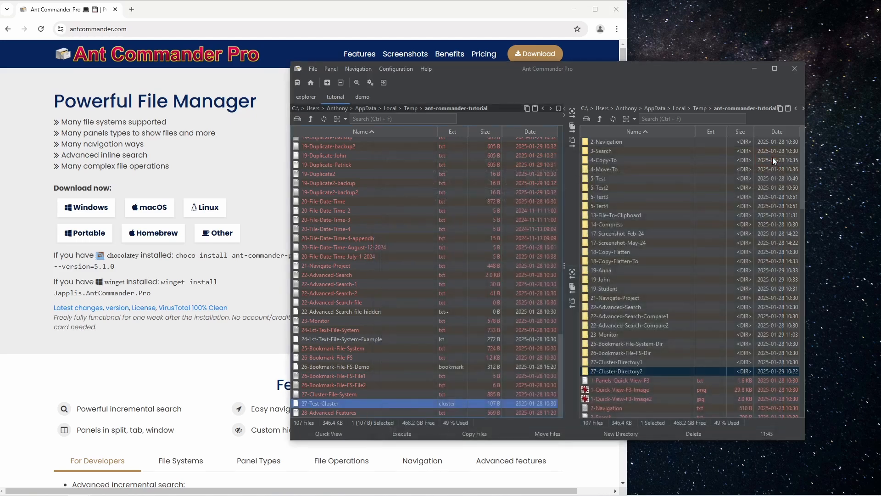
- Open the 27-Test-Cluster file as a cluster file system and inspect its Test1 and Test2 entries
{"action": "double_click", "coordinate": [382, 403]}
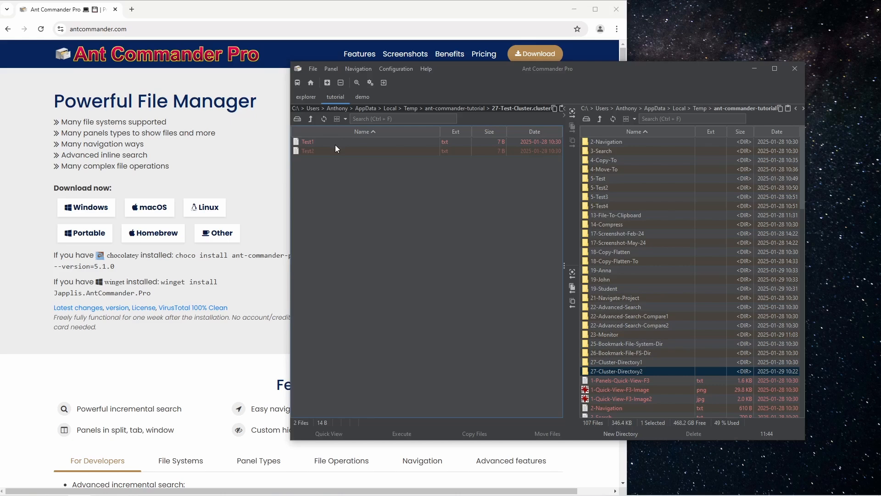
{"action": "left_click", "coordinate": [346, 138]}
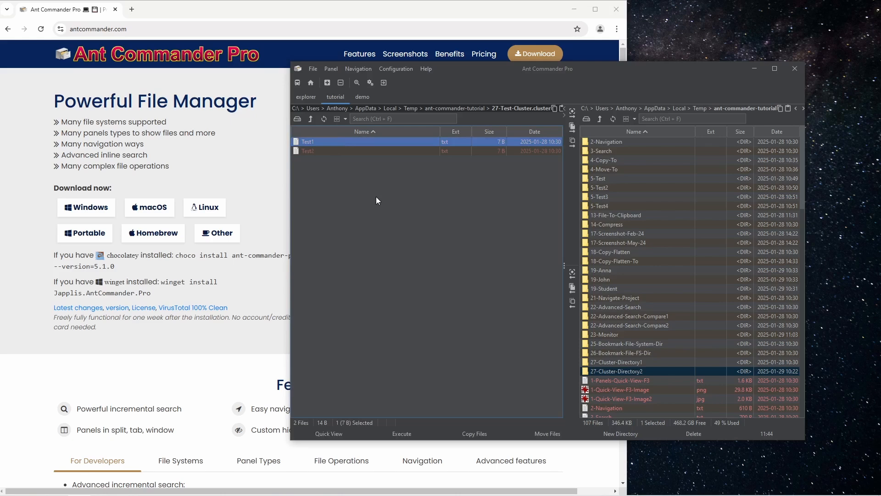
{"action": "left_click", "coordinate": [326, 151]}
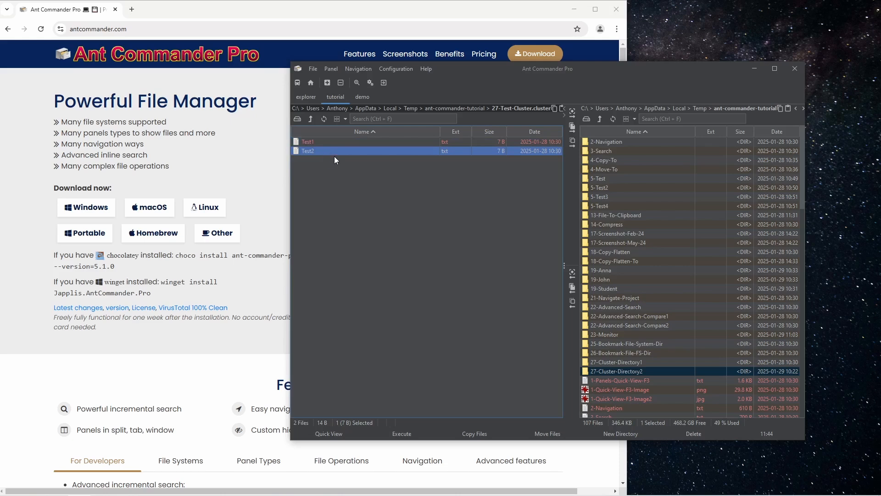
{"action": "left_click", "coordinate": [322, 143]}
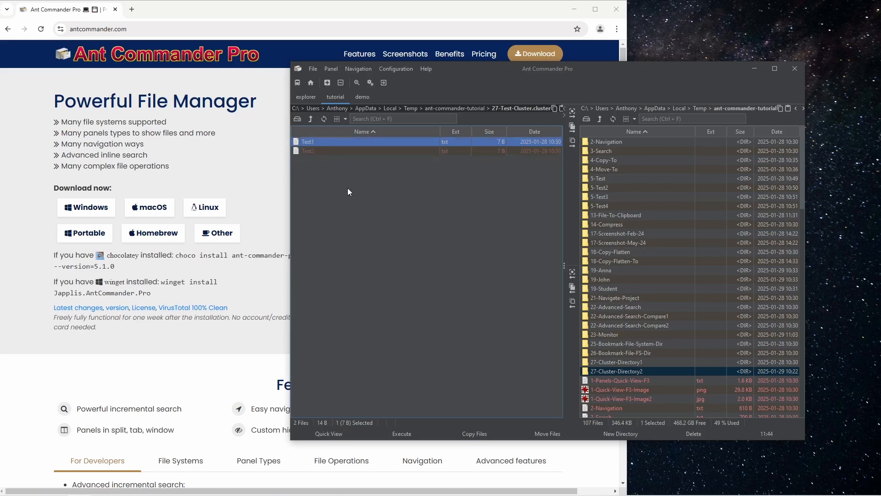
- List the real locations of Test1 in the cluster and view the 27-Cluster-Directory2 copy in the text editor
{"action": "double_click", "coordinate": [316, 142]}
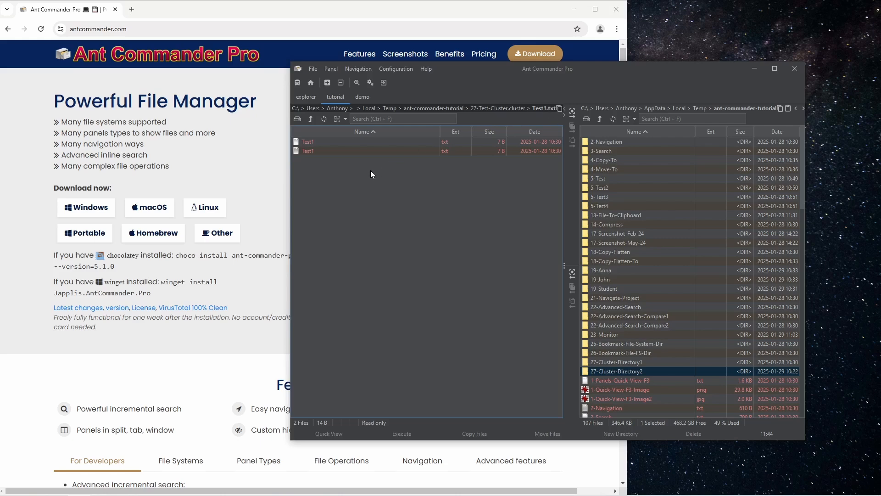
{"action": "mouse_move", "coordinate": [315, 141]}
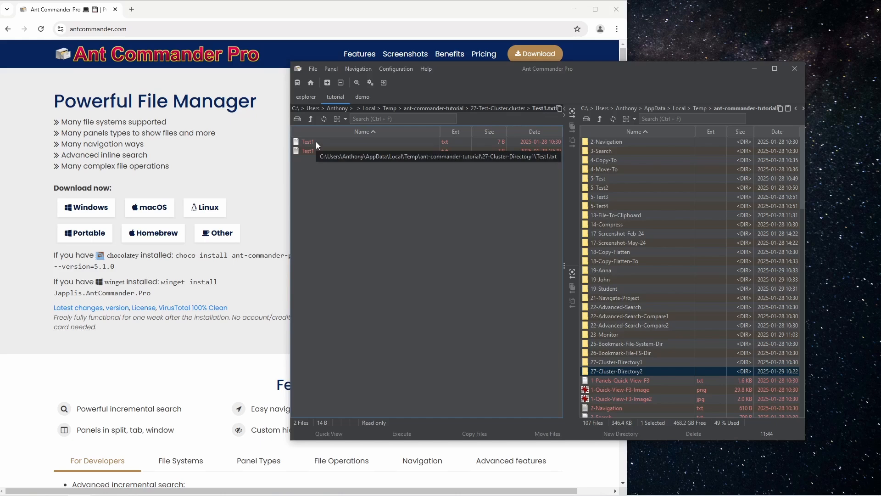
{"action": "left_click", "coordinate": [312, 148]}
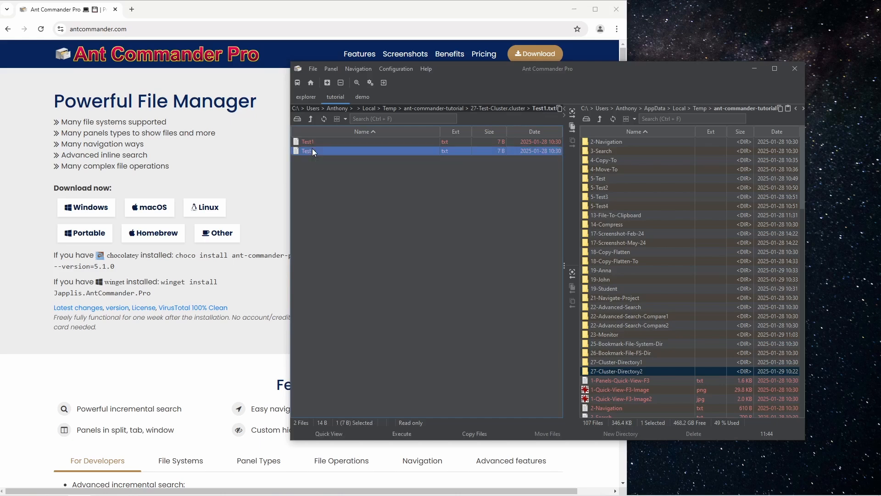
{"action": "double_click", "coordinate": [312, 150]}
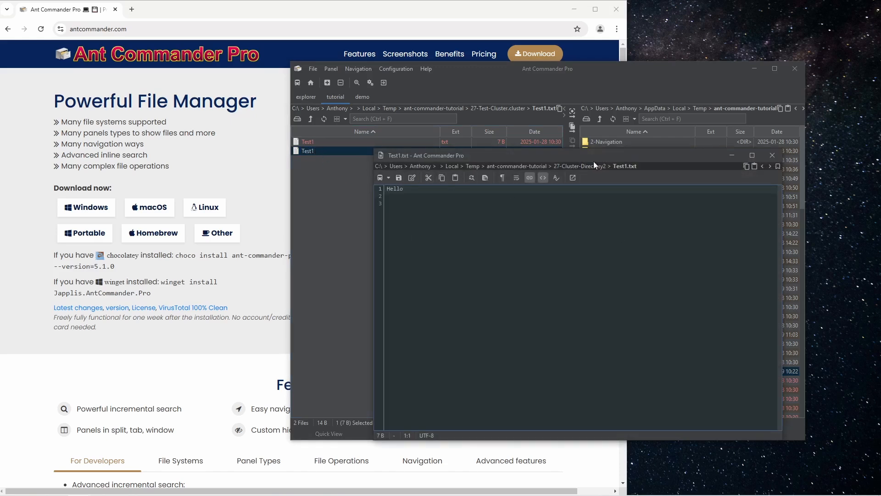
{"action": "left_click", "coordinate": [773, 155]}
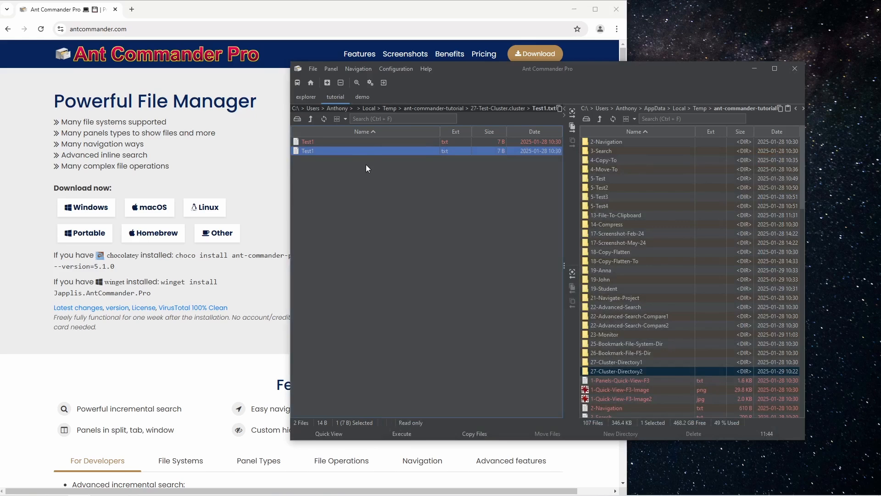
- Check the real locations of Test2 in the cluster and return to the cluster listing
{"action": "left_click", "coordinate": [311, 118]}
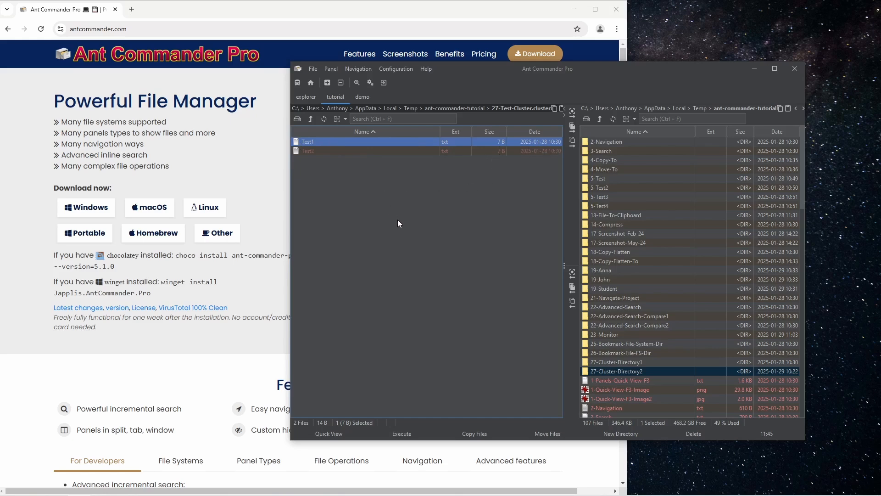
{"action": "double_click", "coordinate": [324, 150]}
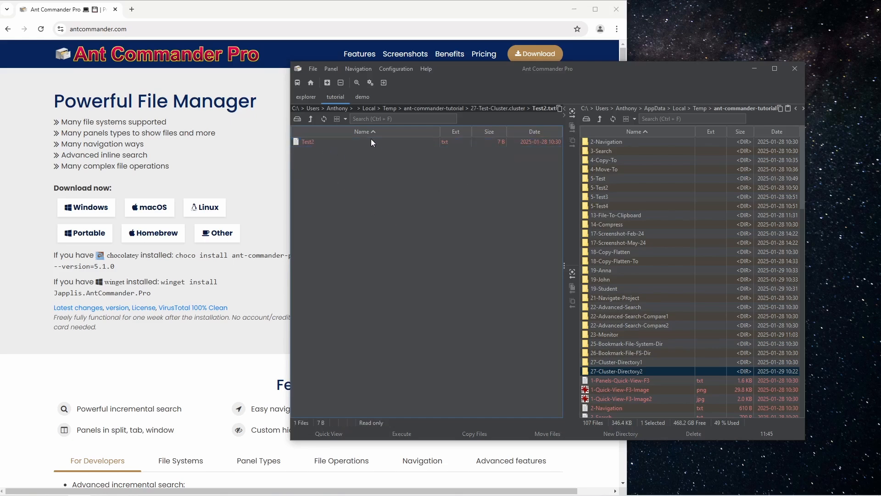
{"action": "left_click", "coordinate": [311, 120]}
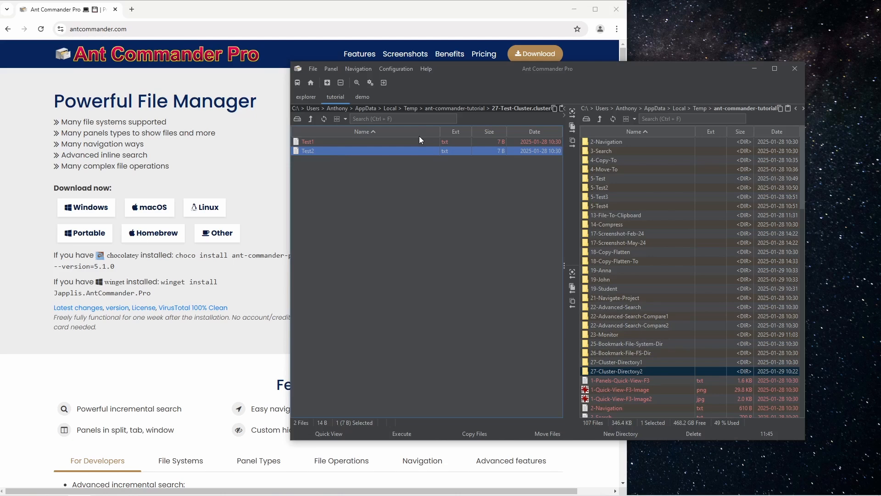
- Run the "Copy to missing cluster locations" action on Test2, finding it with the filter "clu"
{"action": "key", "text": "ctrl+shift+a"}
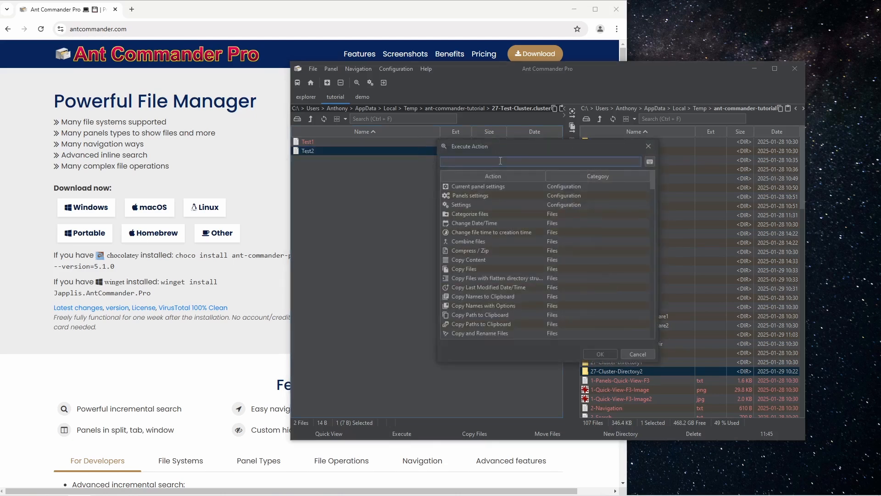
{"action": "type", "text": "clu"}
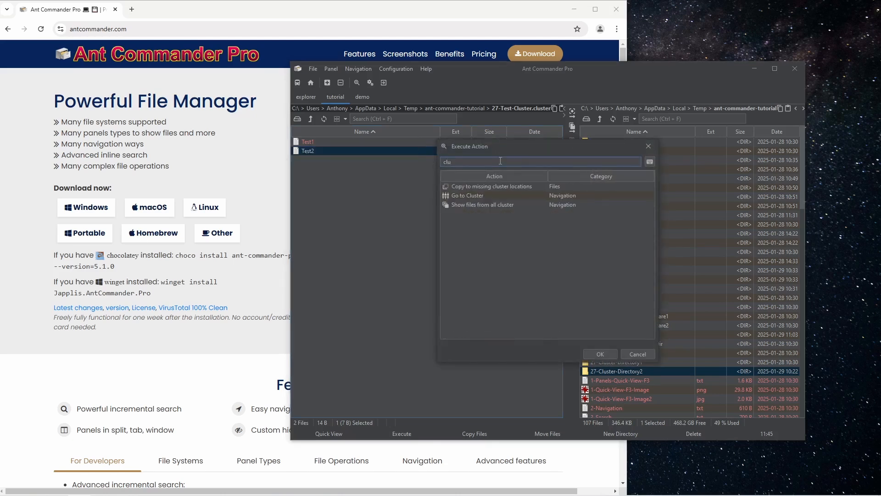
{"action": "left_click", "coordinate": [493, 186]}
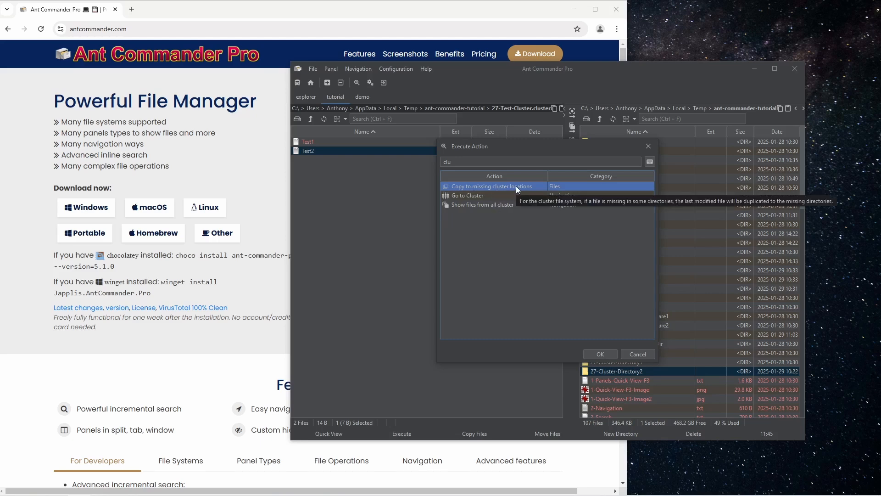
{"action": "key", "text": "Return"}
- Check Test1 and Test2 in the cluster listing, then in 27-Cluster-Directory2 and 27-Cluster-Directory1, and return to the parent folder
{"action": "left_click", "coordinate": [343, 143]}
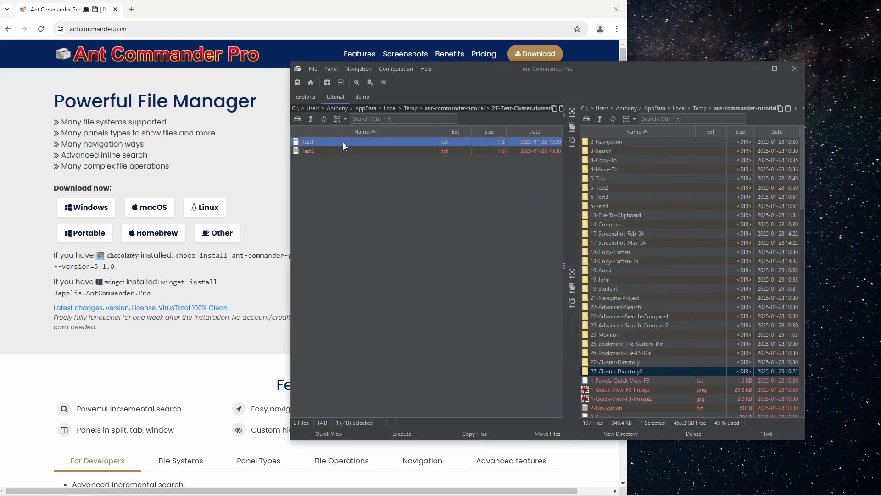
{"action": "left_click", "coordinate": [339, 151]}
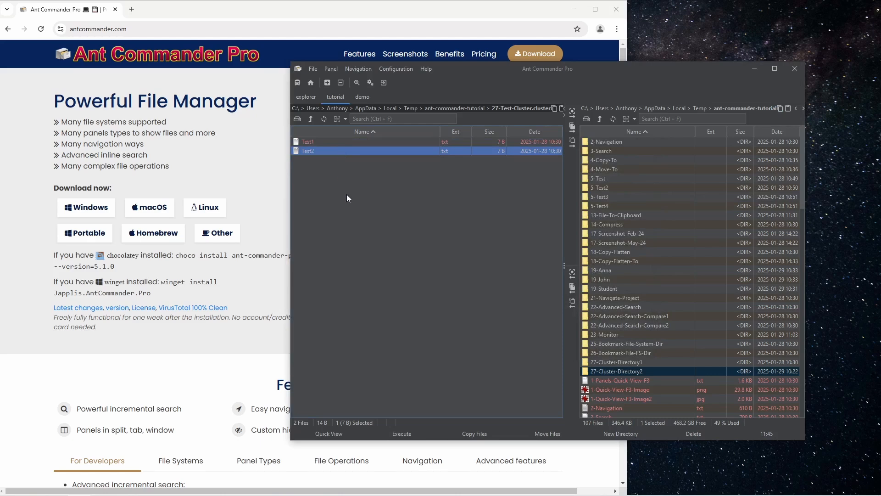
{"action": "double_click", "coordinate": [637, 368]}
{"action": "left_click", "coordinate": [600, 119]}
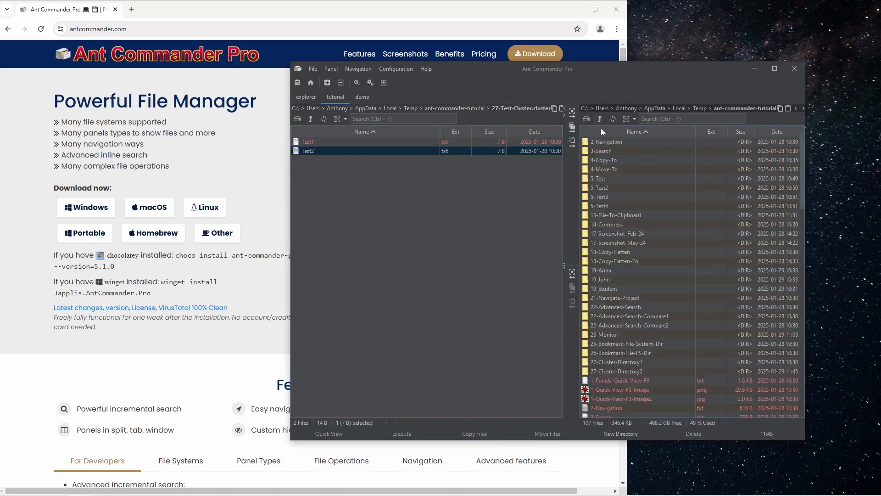
{"action": "double_click", "coordinate": [635, 364]}
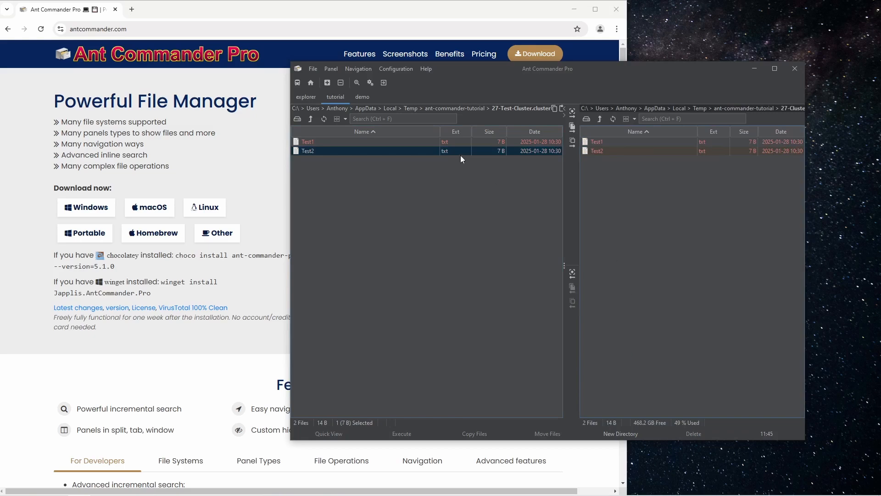
{"action": "left_click", "coordinate": [600, 119]}
- Open the exercise file 27-Cluster-File-System.txt from the tutorial folder and move its window clear of the file panels
{"action": "scroll", "coordinate": [653, 279], "scroll_direction": "up", "scroll_amount": 10}
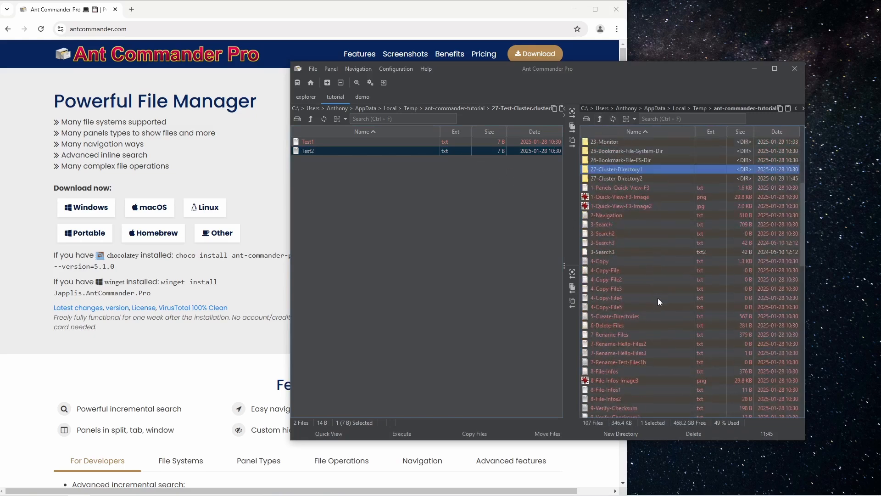
{"action": "scroll", "coordinate": [631, 356], "scroll_direction": "down", "scroll_amount": 8}
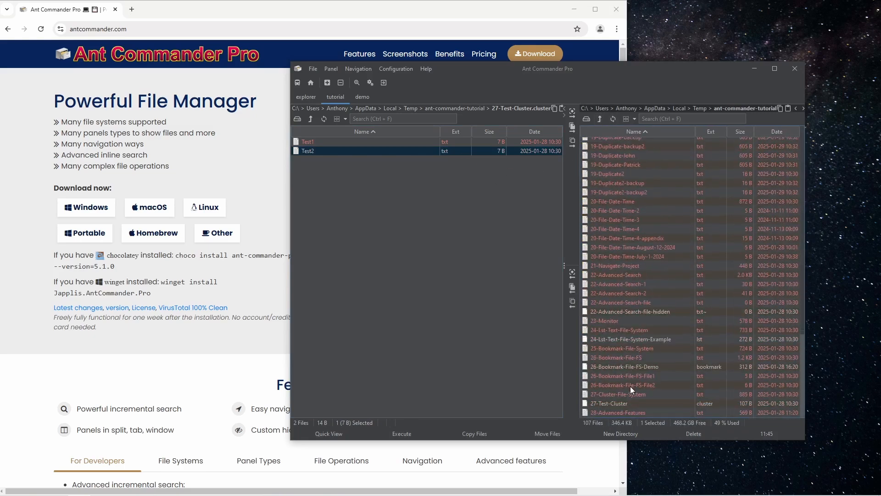
{"action": "left_click", "coordinate": [640, 395]}
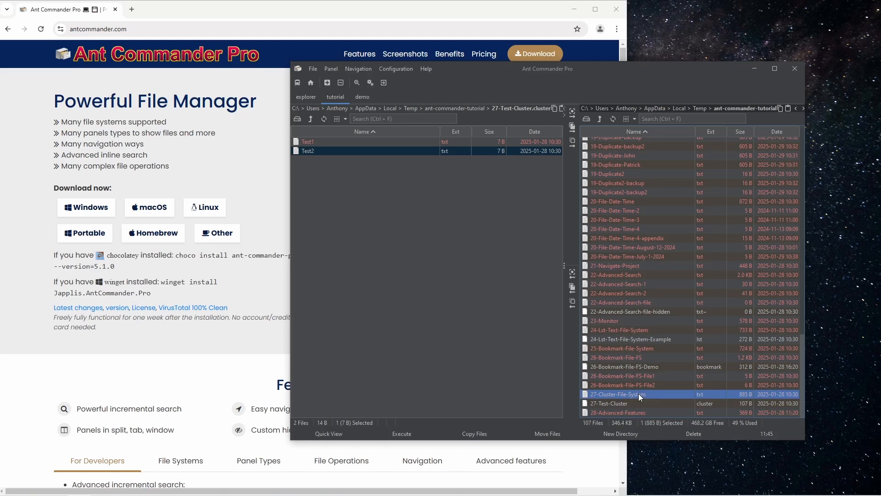
{"action": "double_click", "coordinate": [638, 393]}
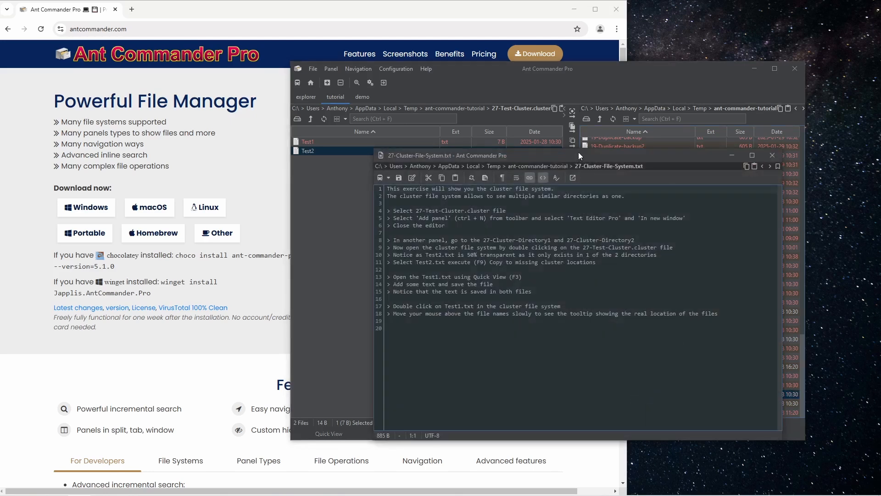
{"action": "left_click_drag", "start_coordinate": [627, 156], "coordinate": [320, 124]}
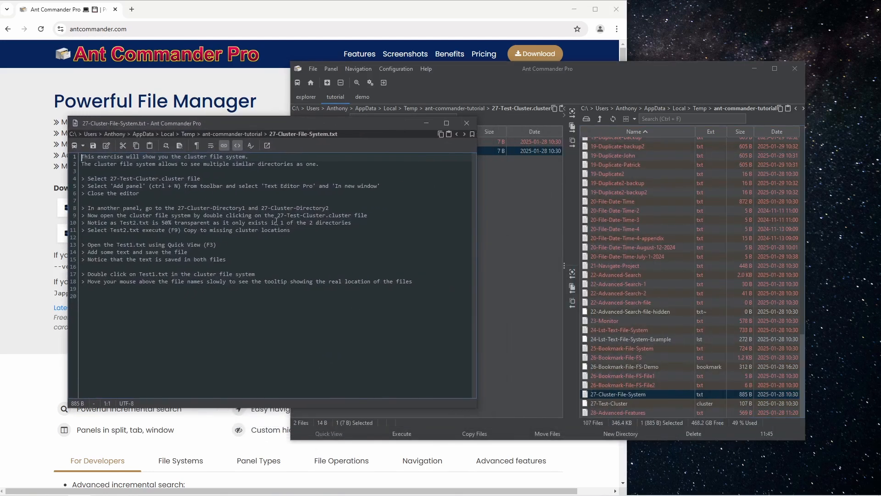
- Enlarge the exercise text and review the instructions on the 27-Test-Cluster.cluster file, the two cluster directories and "Copy to missing cluster locations"
{"action": "scroll", "coordinate": [272, 205], "scroll_direction": "up", "scroll_amount": 2}
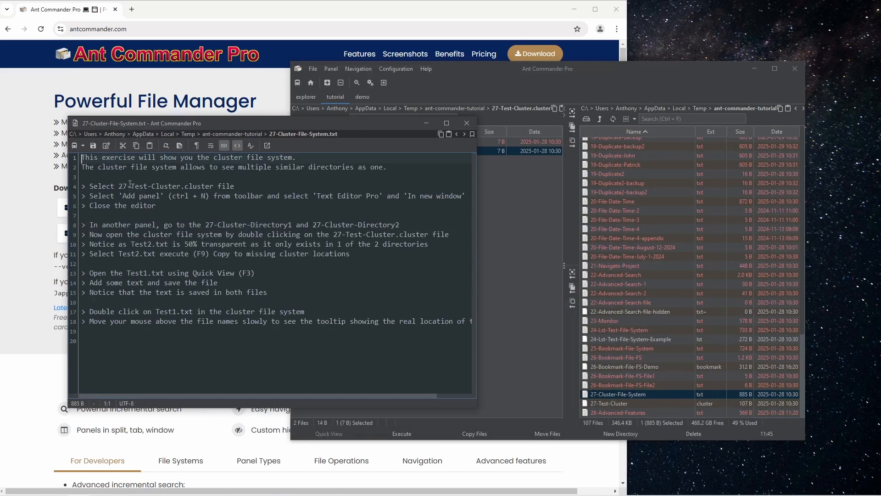
{"action": "left_click_drag", "start_coordinate": [119, 185], "coordinate": [214, 186]}
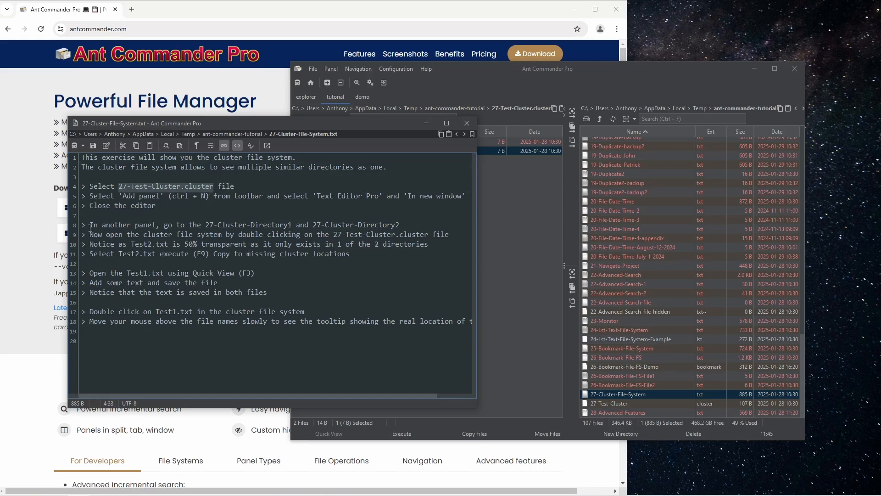
{"action": "left_click_drag", "start_coordinate": [83, 226], "coordinate": [259, 268]}
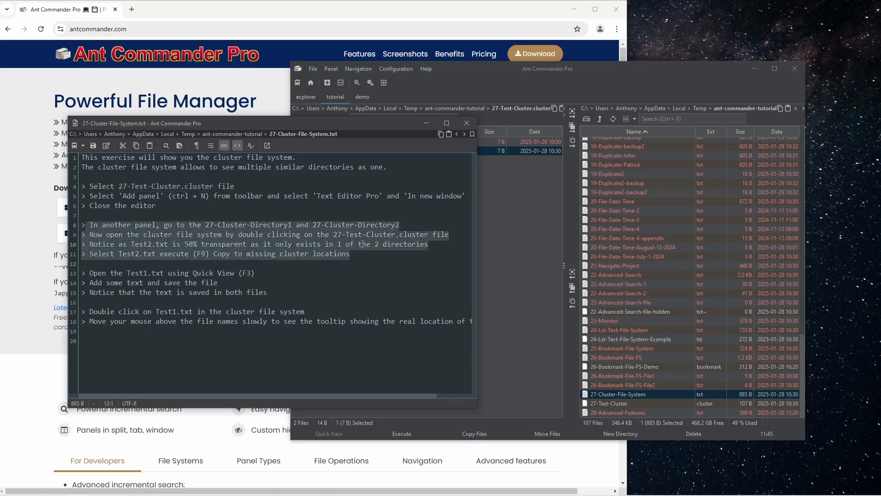
{"action": "left_click_drag", "start_coordinate": [131, 244], "coordinate": [349, 260]}
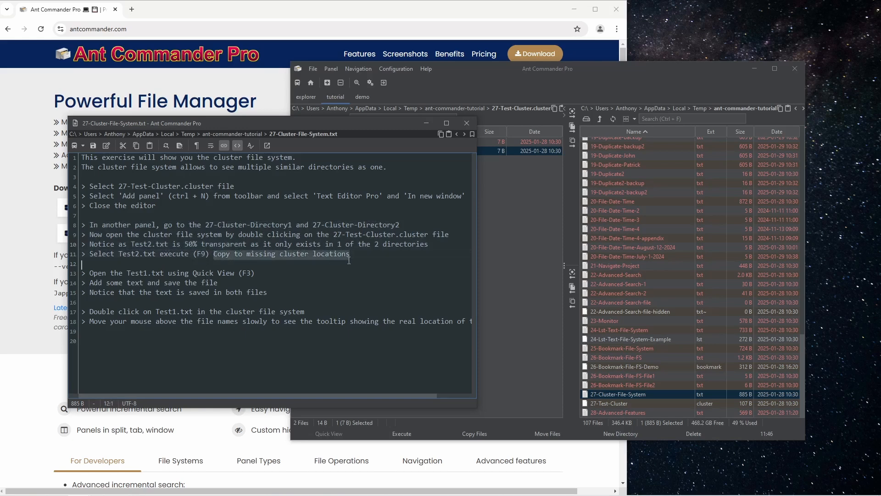
- Open Test1 from the cluster listing in Quick View, change its text to "Hello test", save it and close the editor
{"action": "left_click", "coordinate": [507, 263]}
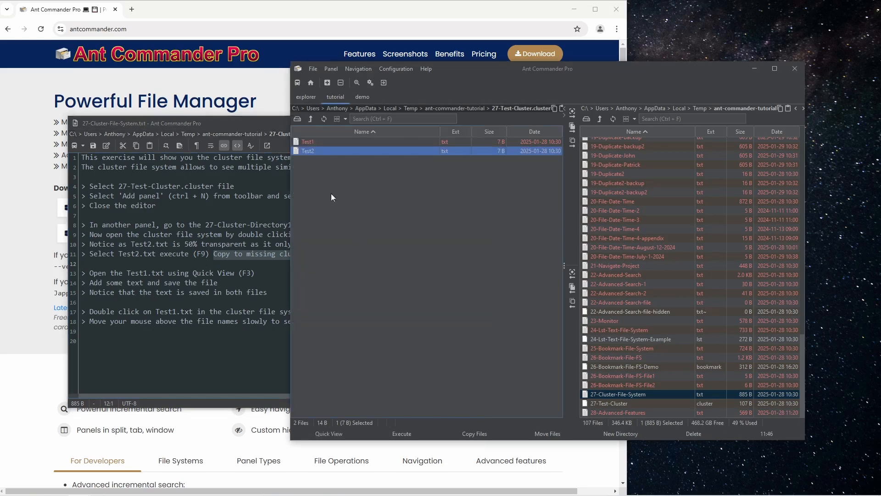
{"action": "left_click", "coordinate": [340, 142]}
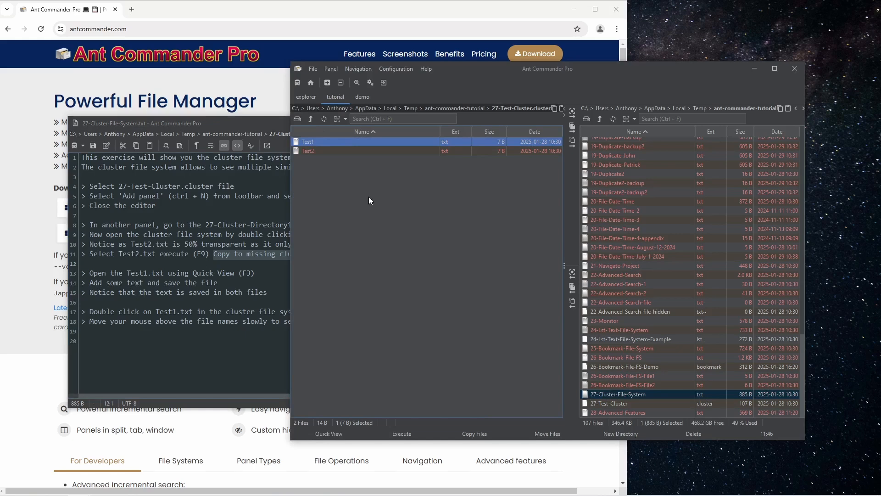
{"action": "key", "text": "F3"}
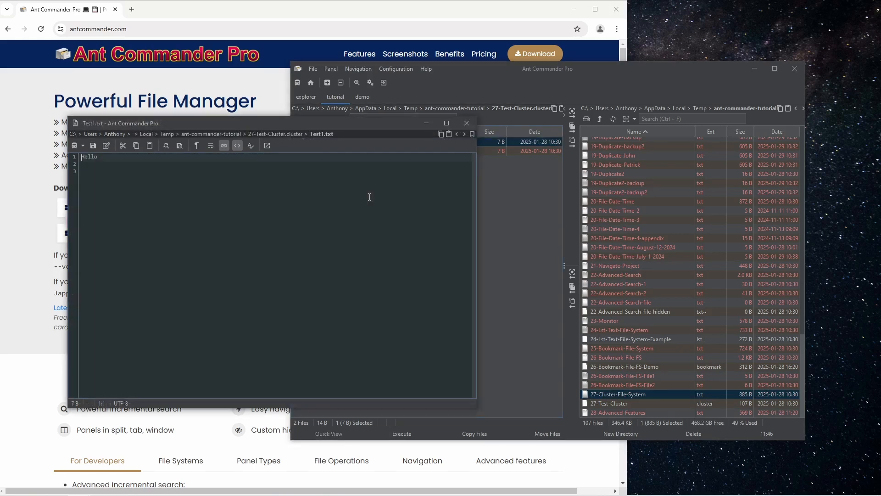
{"action": "left_click_drag", "start_coordinate": [291, 125], "coordinate": [419, 196]}
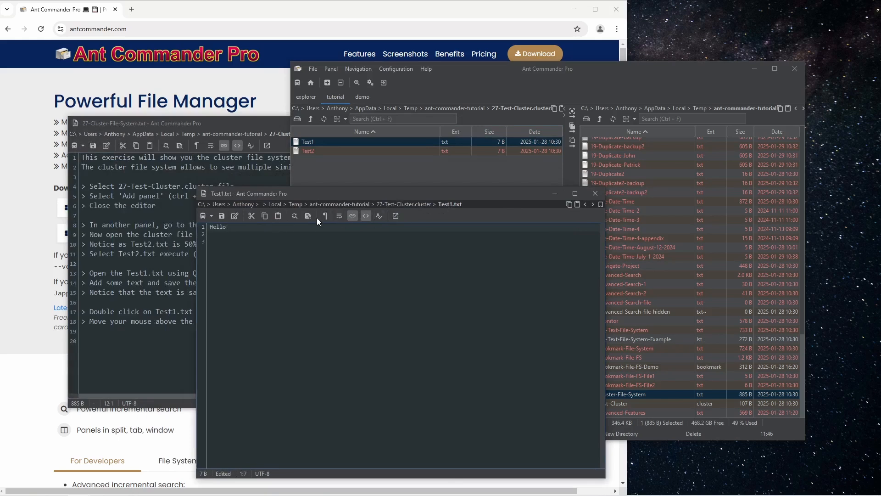
{"action": "type", "text": "test"}
{"action": "left_click", "coordinate": [222, 216]}
{"action": "left_click", "coordinate": [596, 193]}
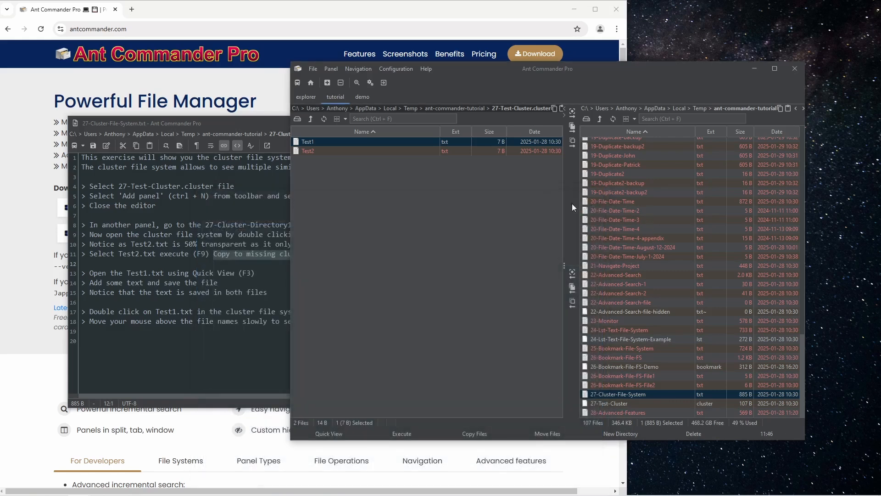
- Check the content of Test1 in 27-Cluster-Directory1 with Quick View and close the viewer
{"action": "left_click", "coordinate": [214, 274]}
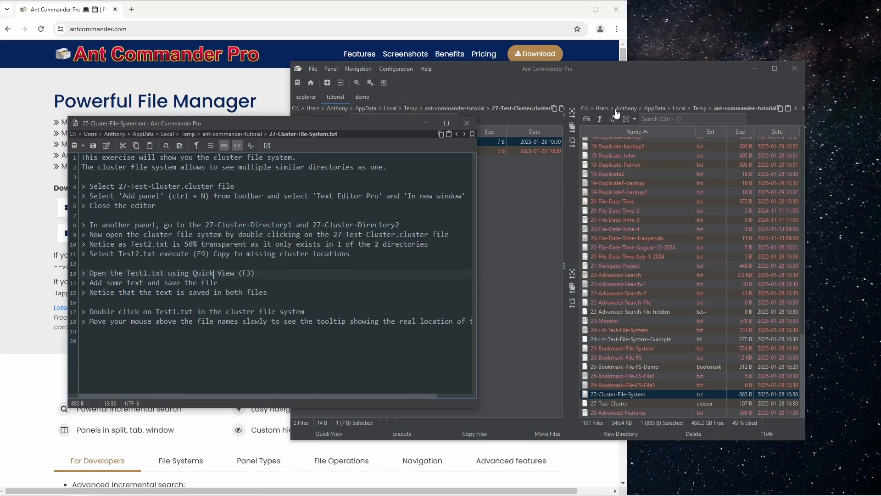
{"action": "scroll", "coordinate": [639, 205], "scroll_direction": "up", "scroll_amount": 20}
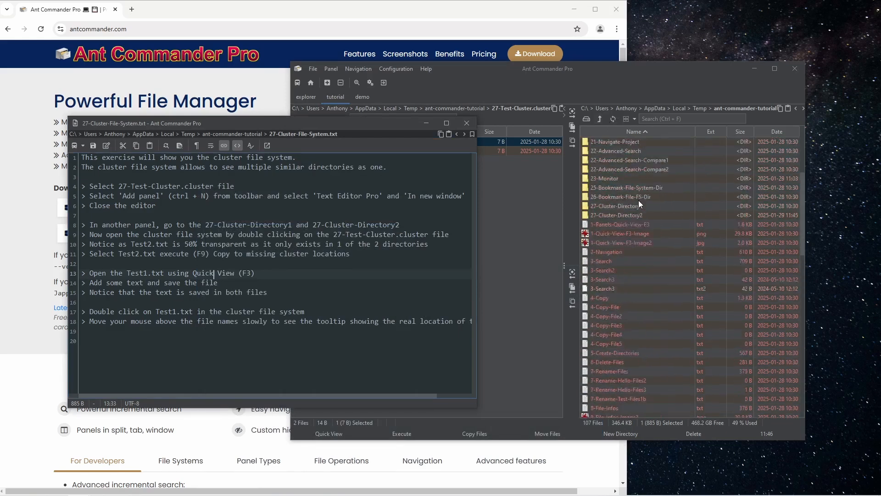
{"action": "scroll", "coordinate": [640, 204], "scroll_direction": "up", "scroll_amount": 1}
{"action": "double_click", "coordinate": [641, 232]}
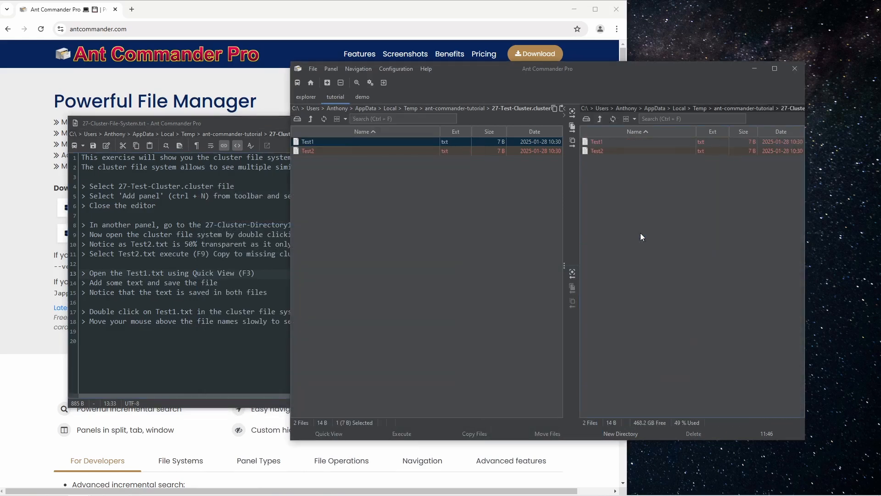
{"action": "left_click", "coordinate": [607, 142]}
{"action": "key", "text": "F3"}
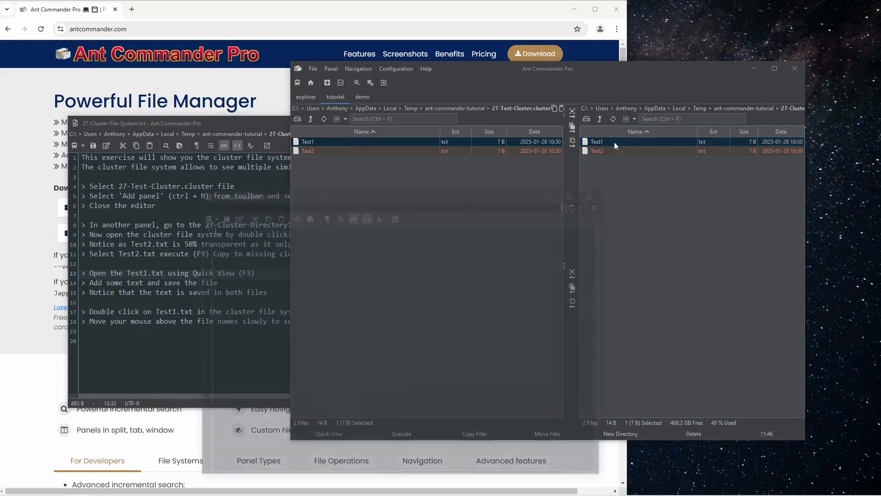
{"action": "left_click", "coordinate": [595, 193]}
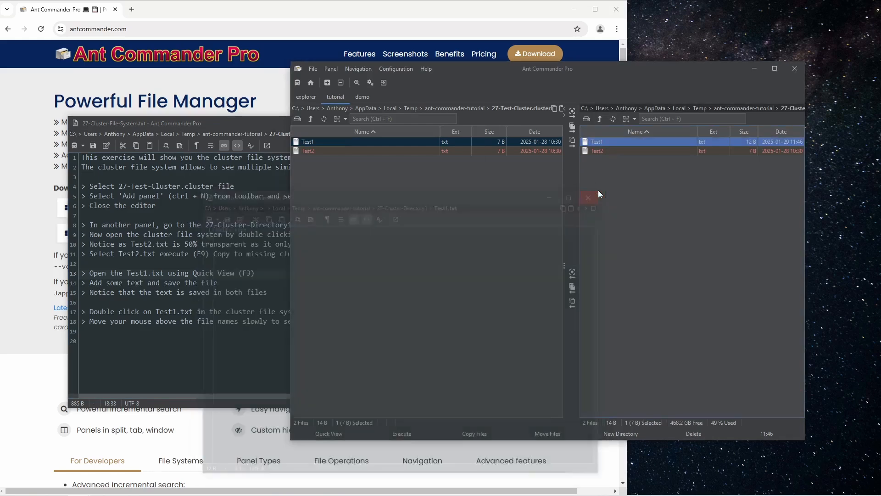
- Go back to the parent folder and check the content of Test1 in 27-Cluster-Directory2, closing the file after viewing
{"action": "left_click", "coordinate": [600, 120]}
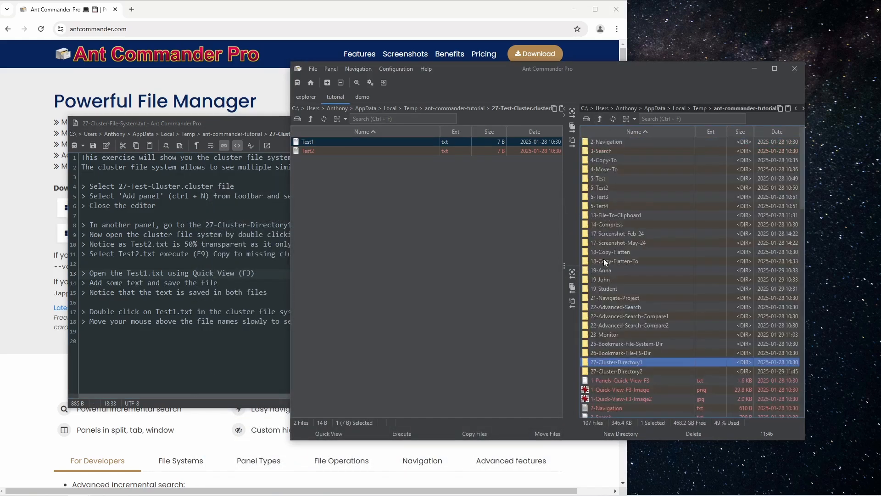
{"action": "double_click", "coordinate": [646, 371]}
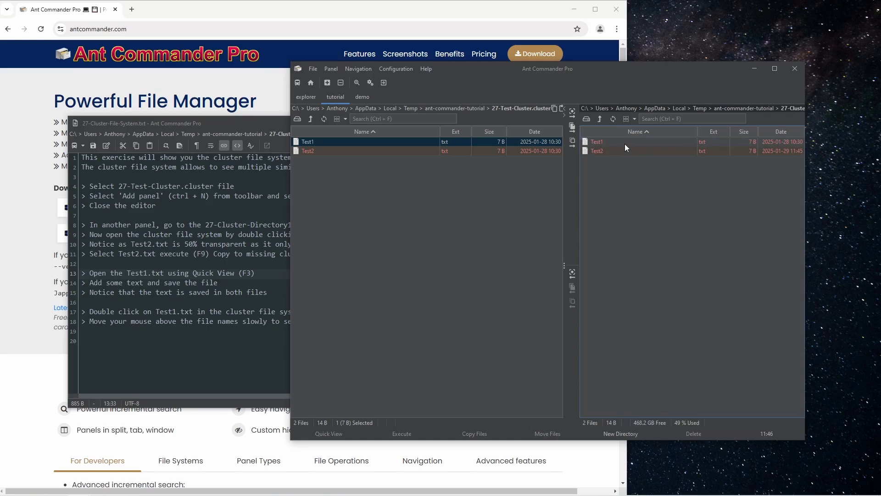
{"action": "double_click", "coordinate": [624, 144]}
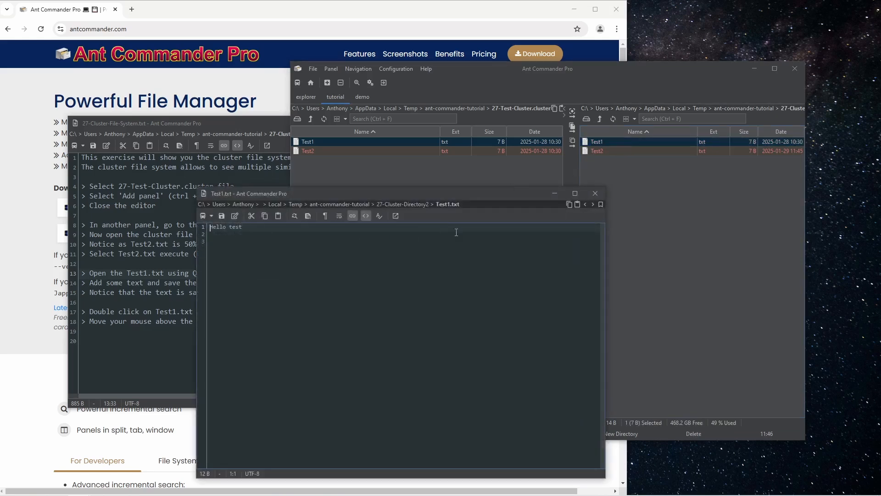
{"action": "left_click", "coordinate": [597, 194]}
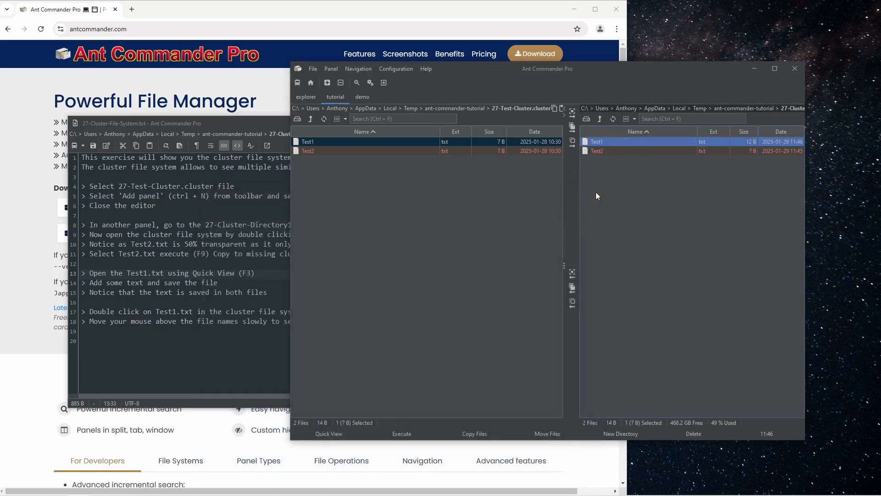
- Open Test1 in the cluster listing and check the real location of each of its copies against the exercise instructions
{"action": "left_click", "coordinate": [196, 293]}
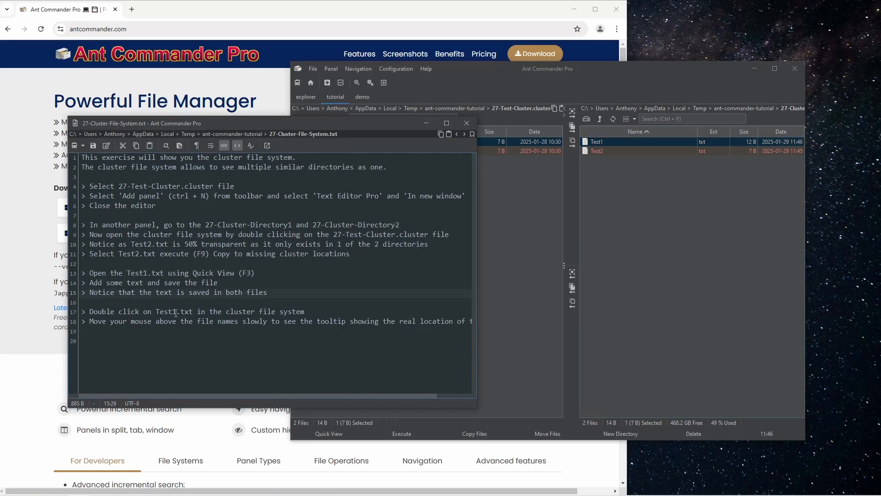
{"action": "left_click", "coordinate": [495, 261]}
{"action": "double_click", "coordinate": [324, 141]}
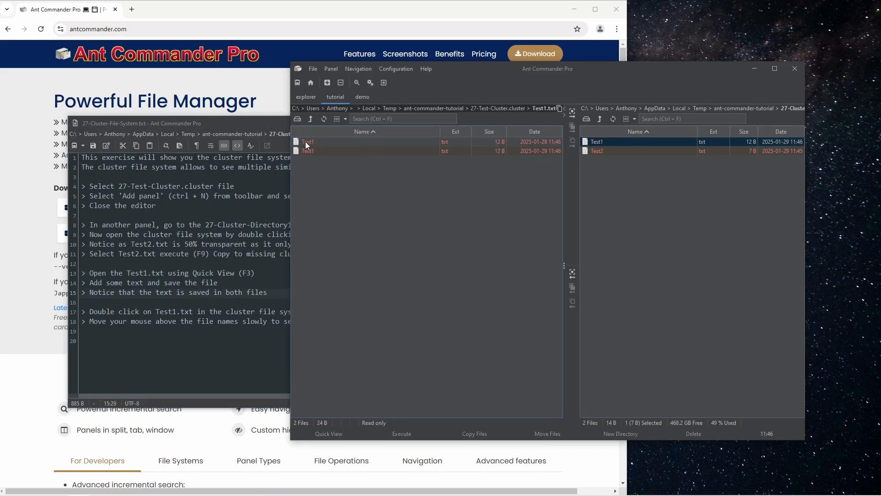
{"action": "mouse_move", "coordinate": [308, 145]}
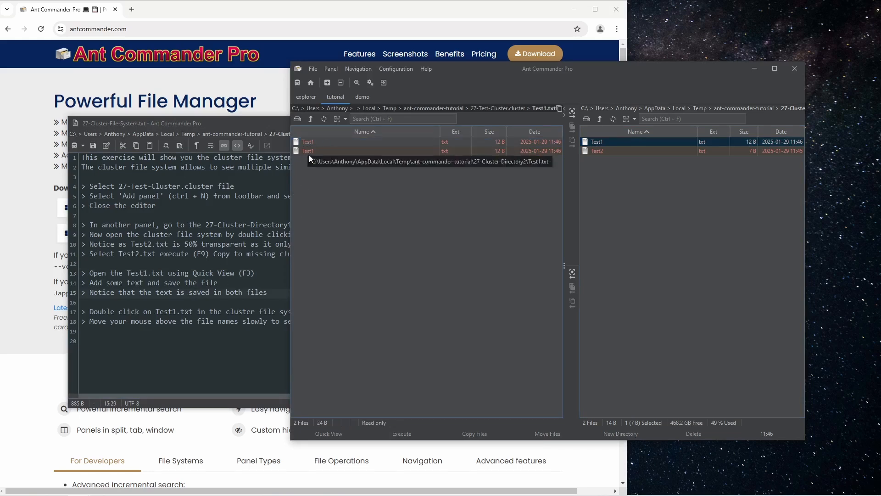
{"action": "mouse_move", "coordinate": [321, 163]}
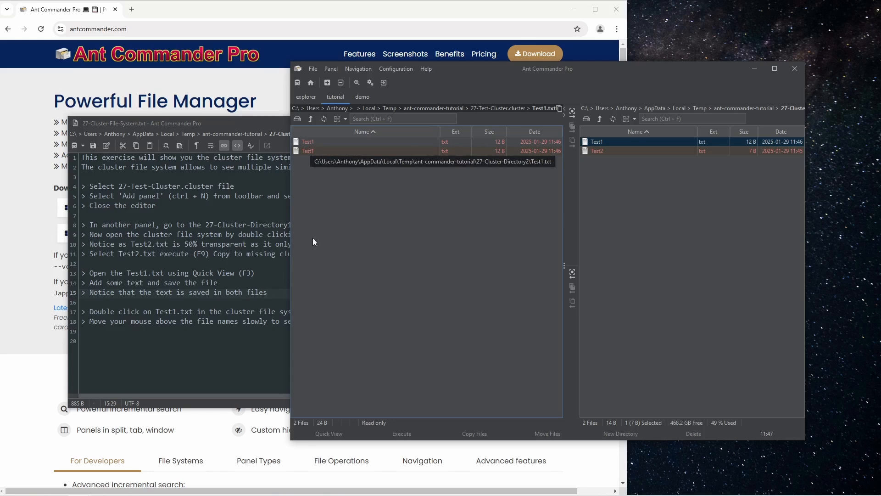
{"action": "left_click", "coordinate": [238, 273]}
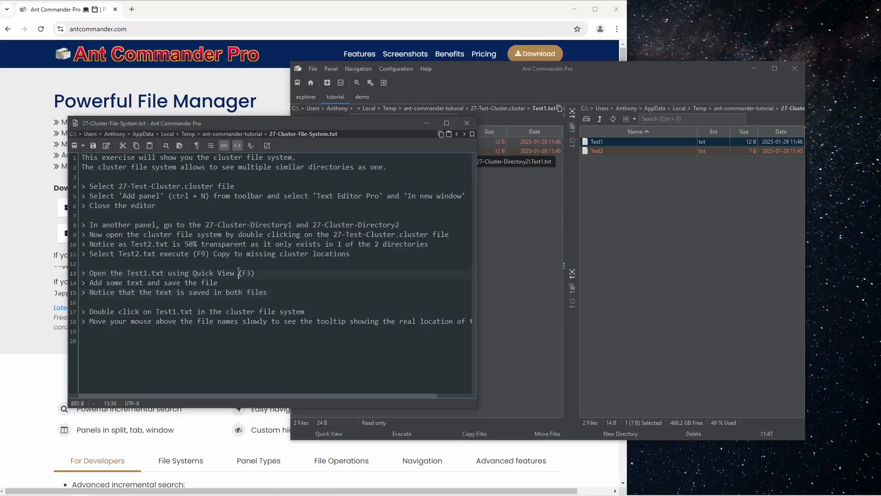
{"action": "left_click", "coordinate": [492, 238]}
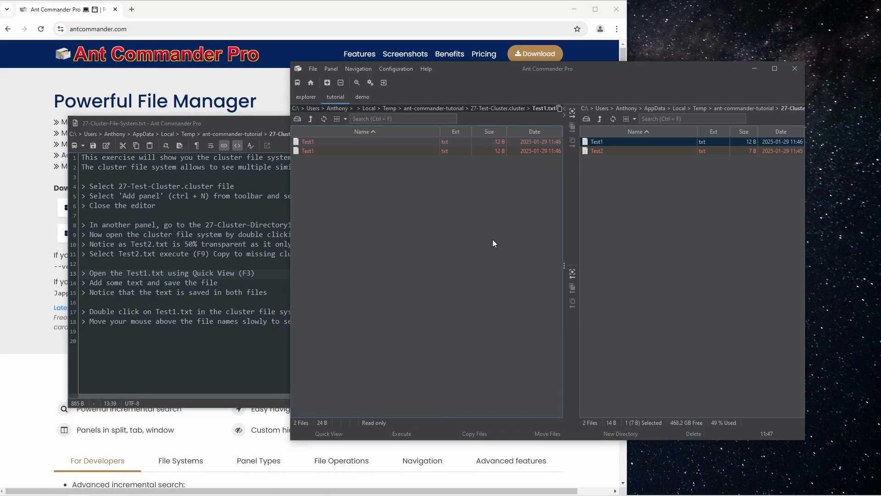